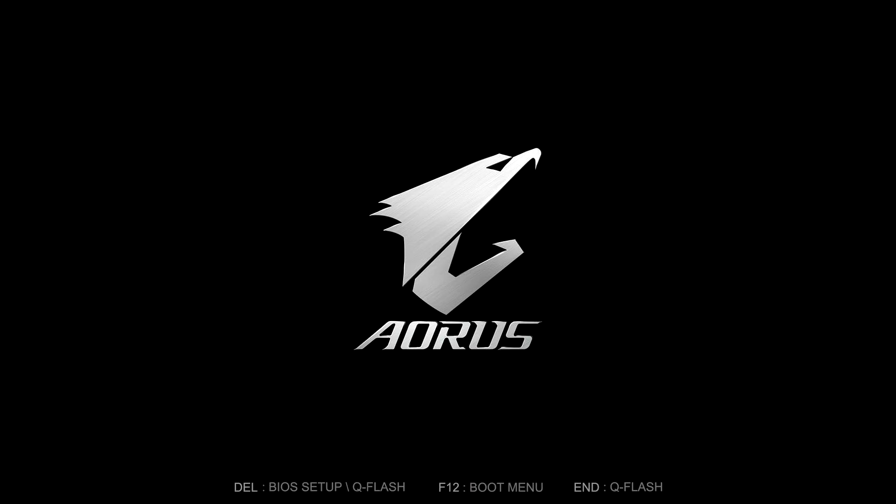
Open the motherboard's boot device list, boot from the chosen device and start the Install macOS Beta entry.
key(F12)
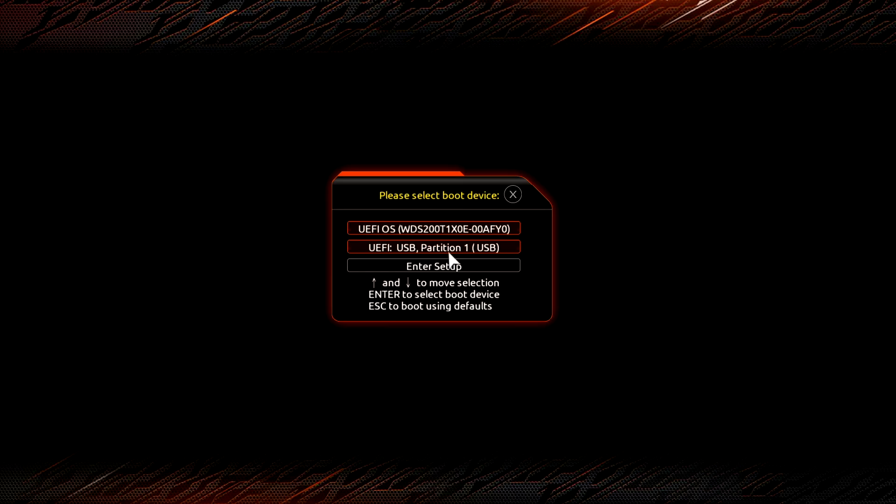
key(Return)
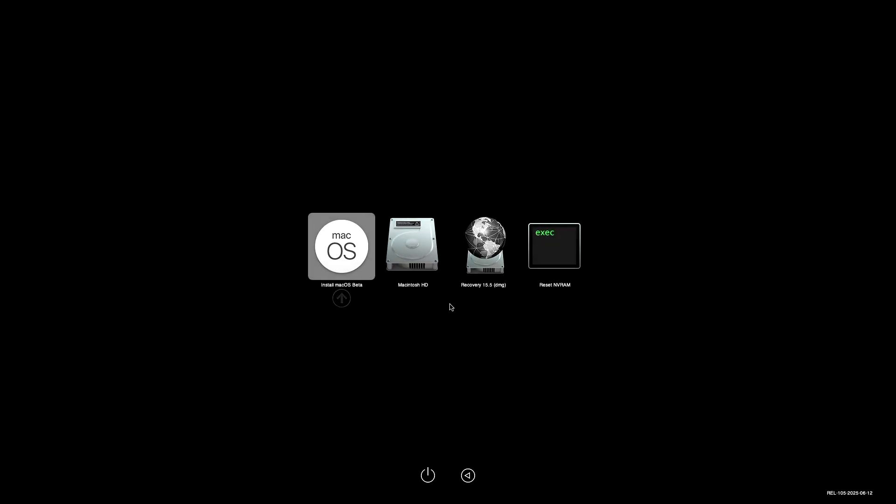
key(Return)
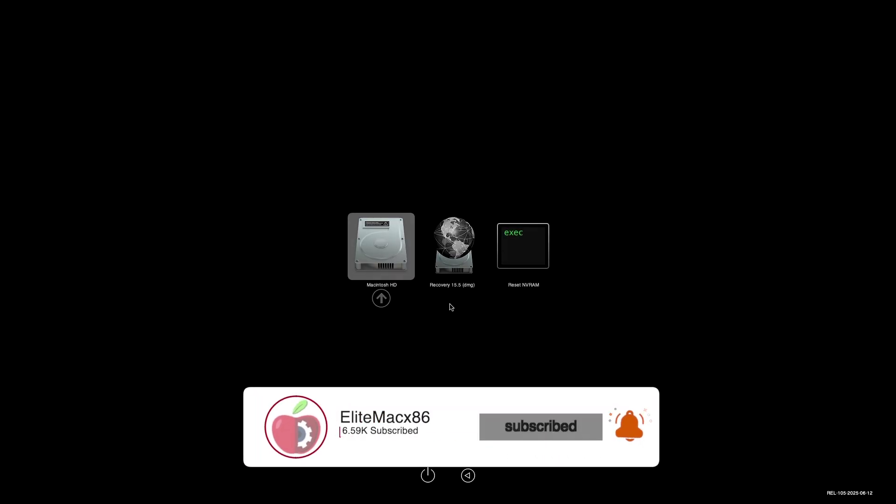
Boot from Macintosh HD and log in to macOS by entering the account password.
key(Return)
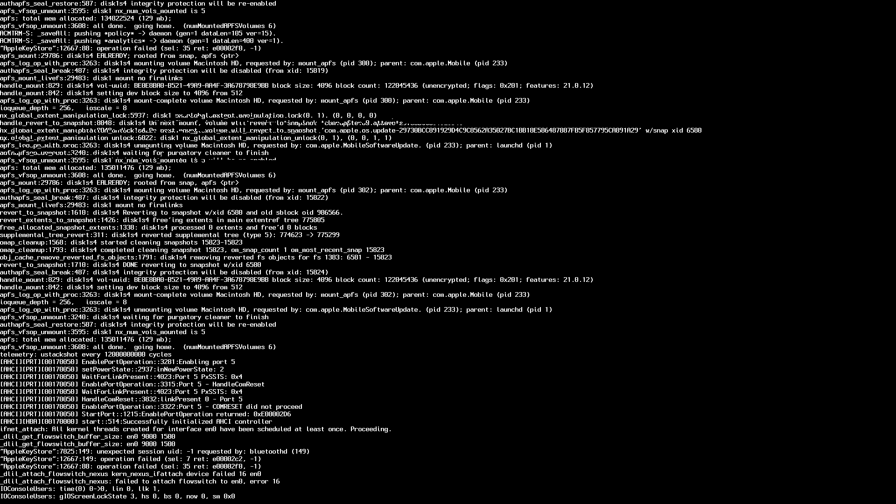
text(****)
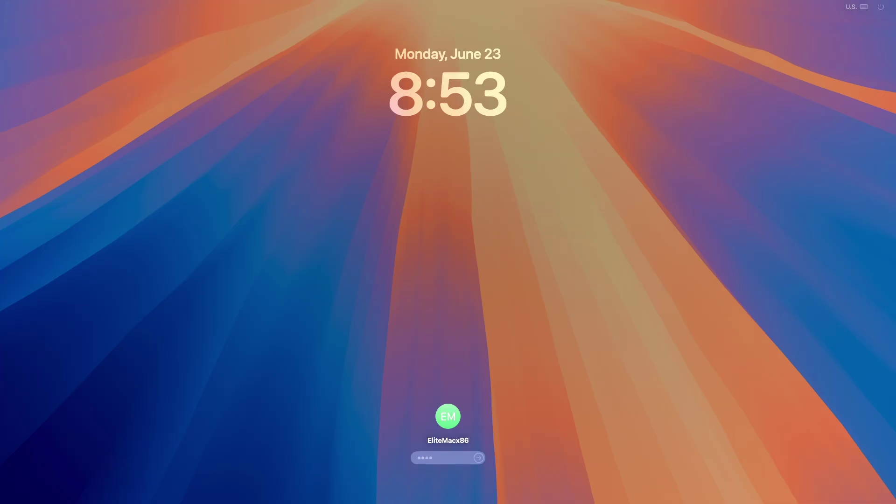
key(Return)
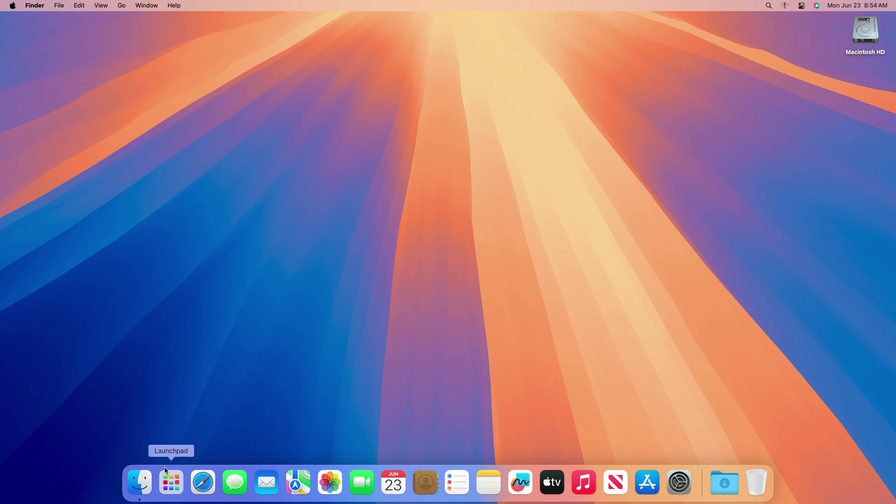
Open Hackintool and display the USB ports list in an enlarged window.
click(169, 484)
click(647, 394)
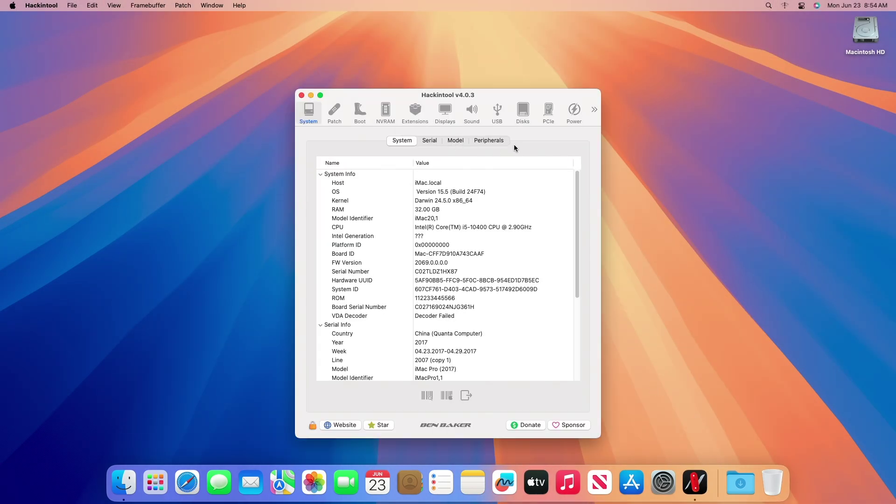
click(495, 112)
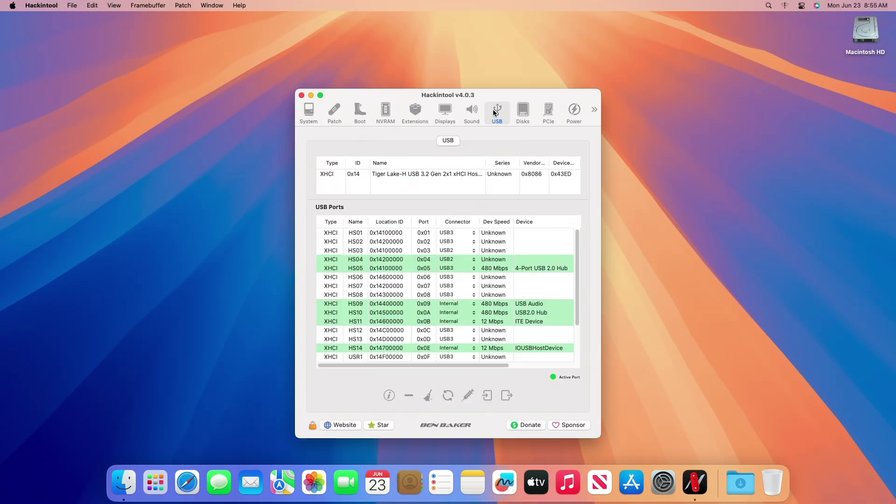
double_click(536, 96)
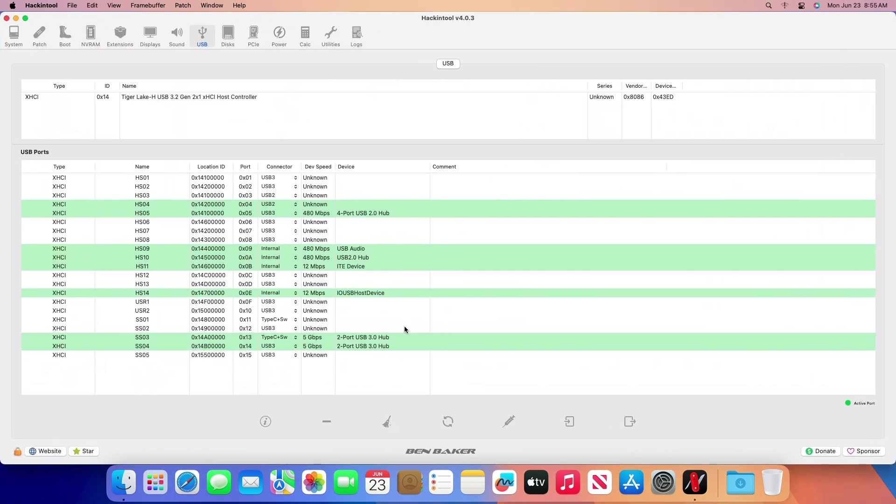
Clear the USB ports list and refresh it to show only the current ports, and quit Hackintool.
click(390, 423)
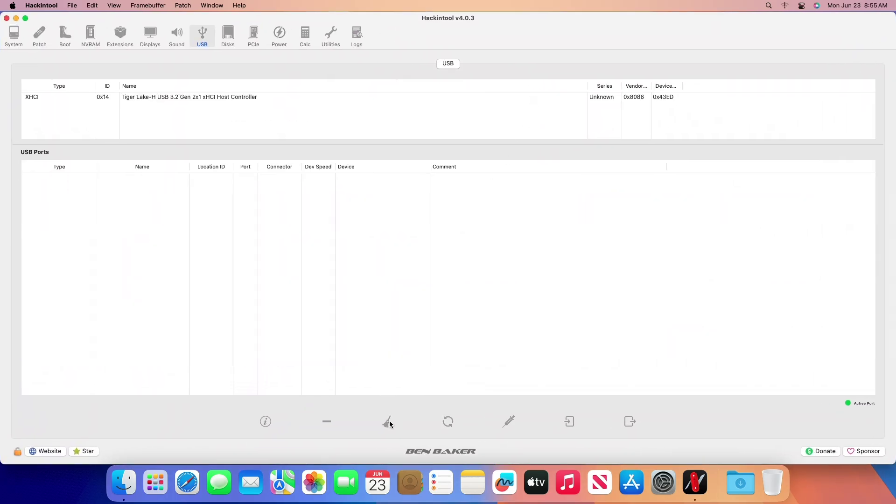
click(449, 421)
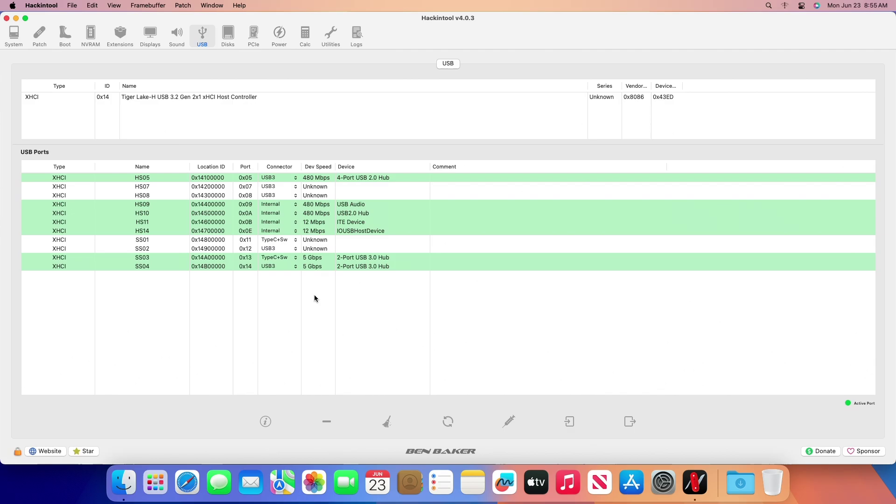
double_click(404, 30)
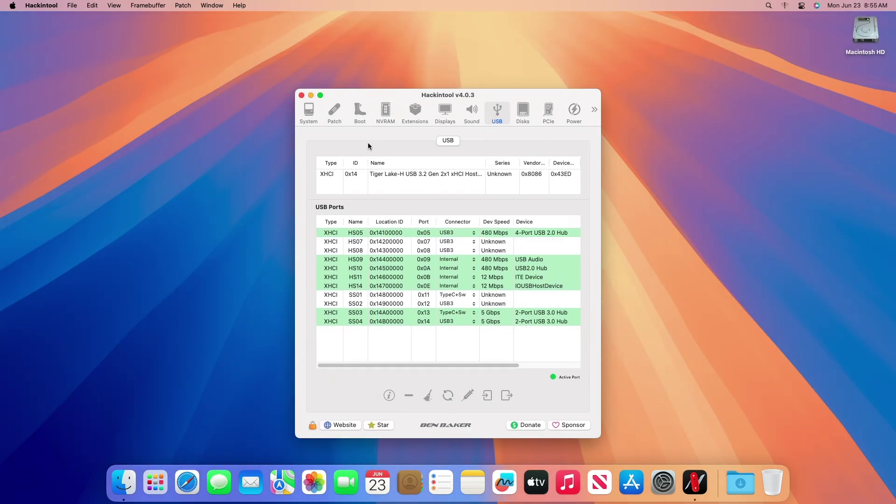
key(super+q)
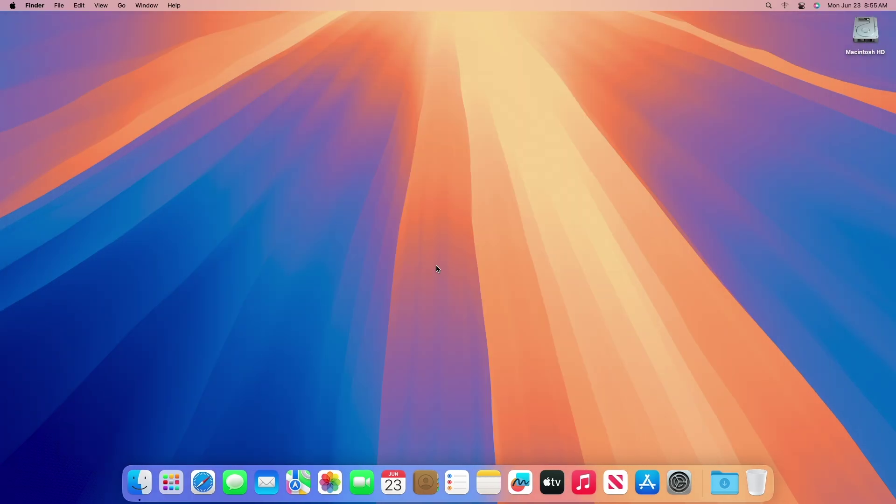
Open System Information and display the USB section of the hardware report.
key(super+space)
text(sys)
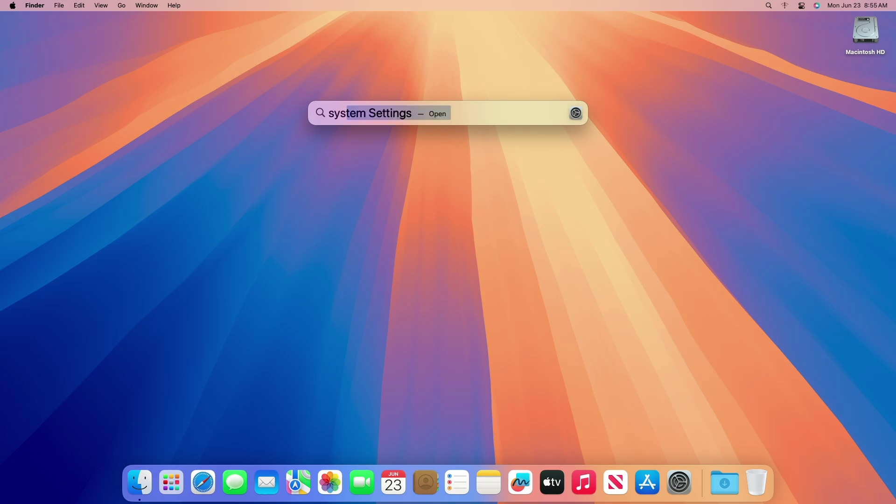
text(tem i)
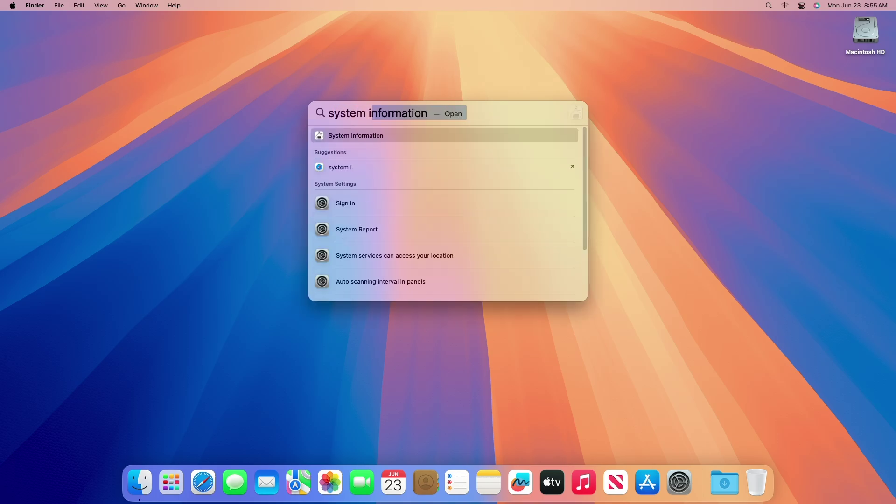
key(Return)
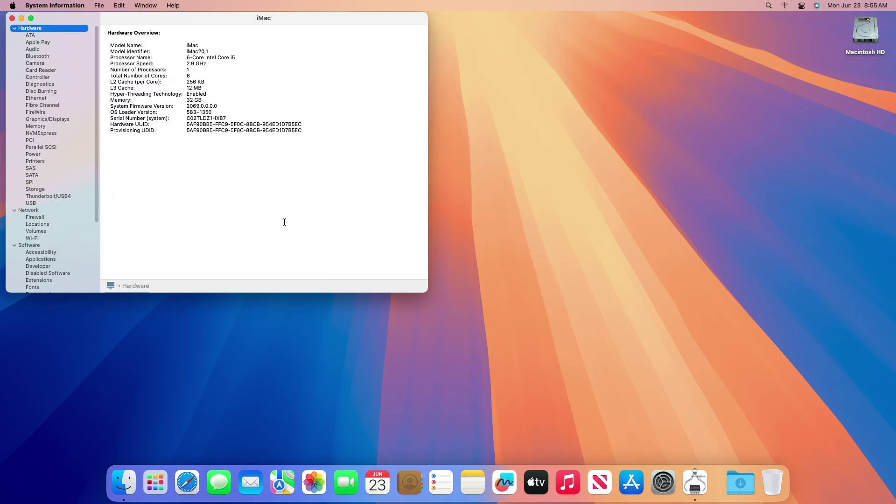
click(54, 204)
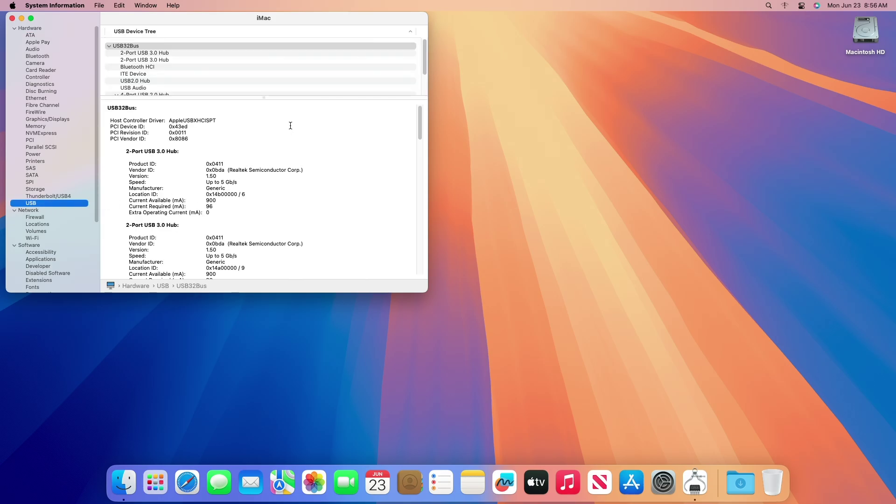
Examine the USB device tree and the details of each device under USB32Bus, and quit System Information.
scroll(231, 73, down, 5)
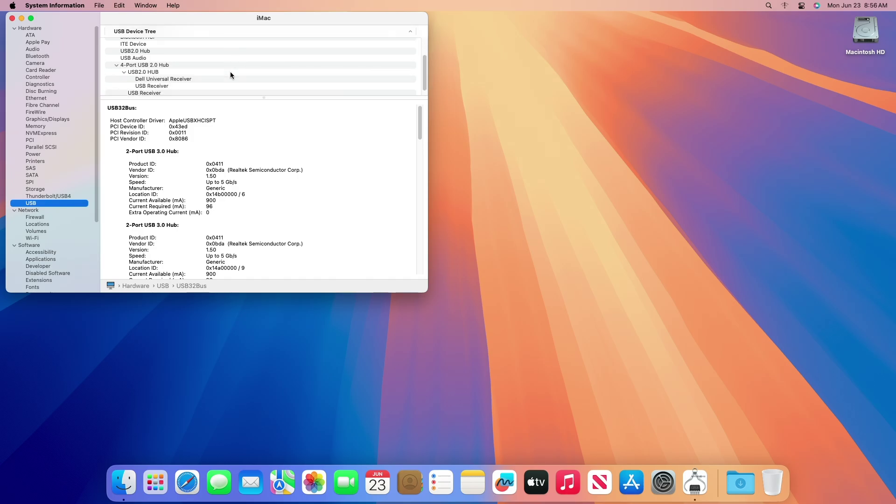
scroll(331, 179, down, 10)
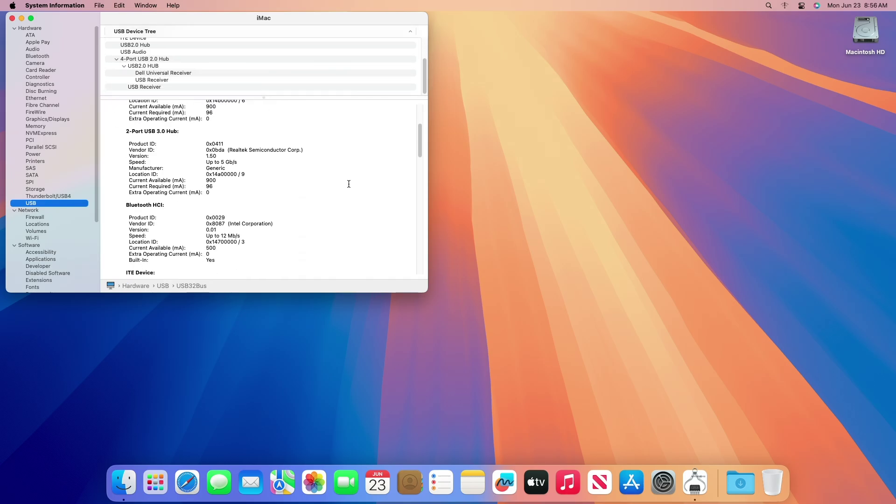
scroll(349, 184, down, 10)
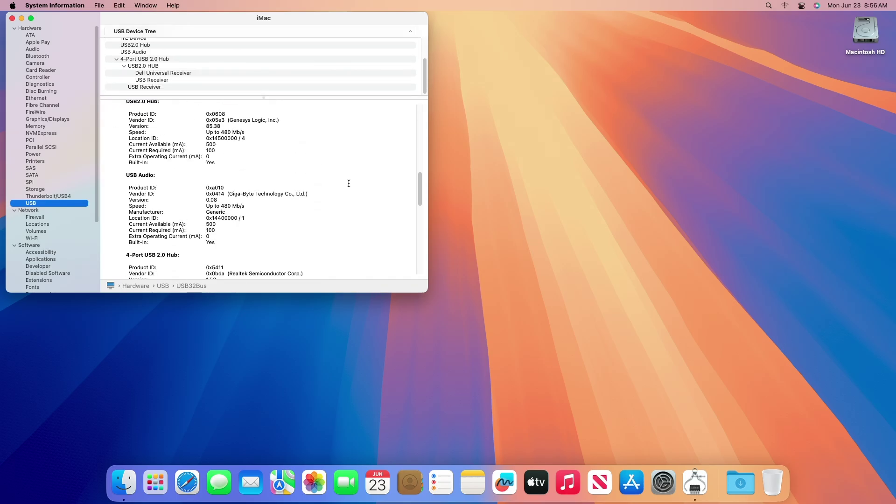
scroll(349, 183, down, 5)
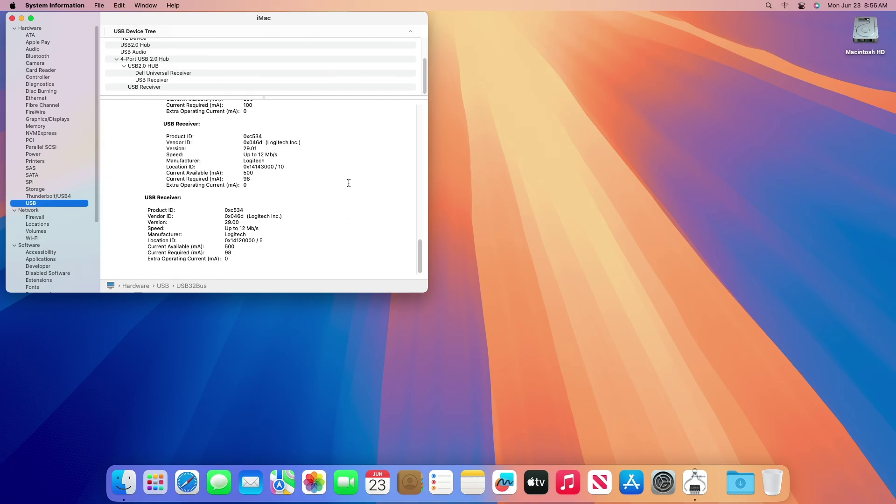
key(super+q)
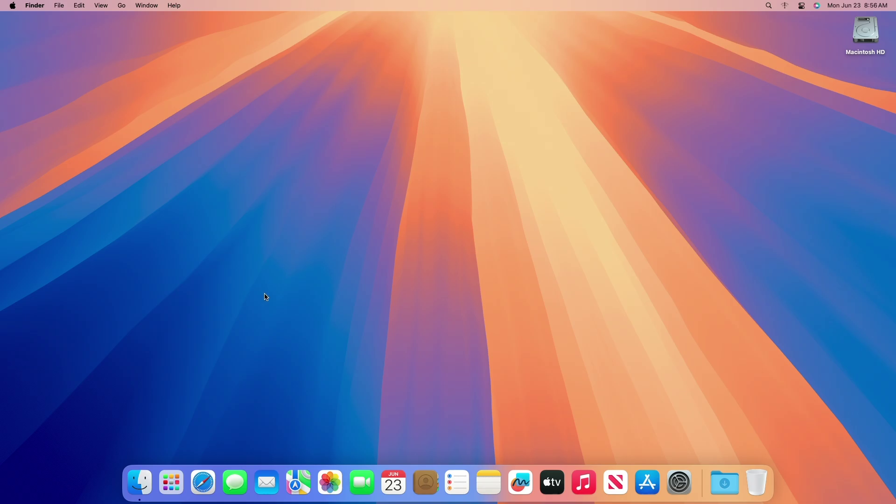
Open OCAuxiliaryTools and mount the EFI partition disk0s1, authorising it with the account password.
click(174, 481)
click(769, 386)
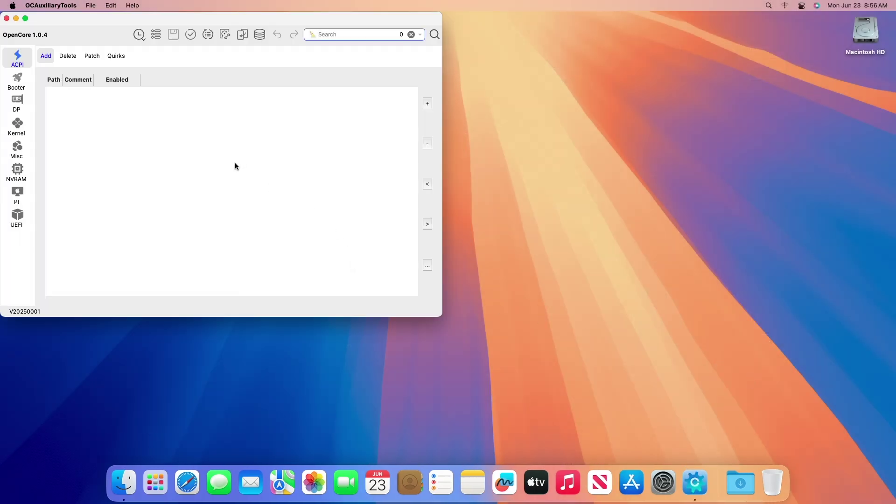
click(111, 5)
click(208, 112)
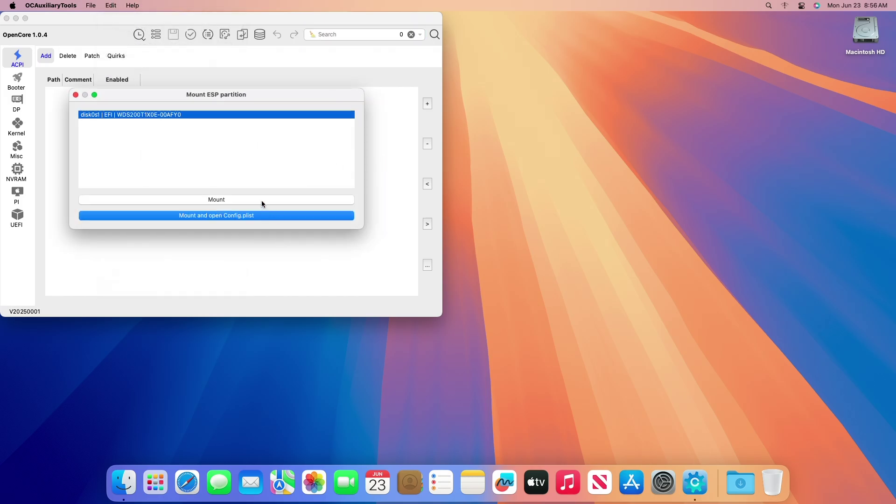
click(261, 201)
text(••••••)
key(Return)
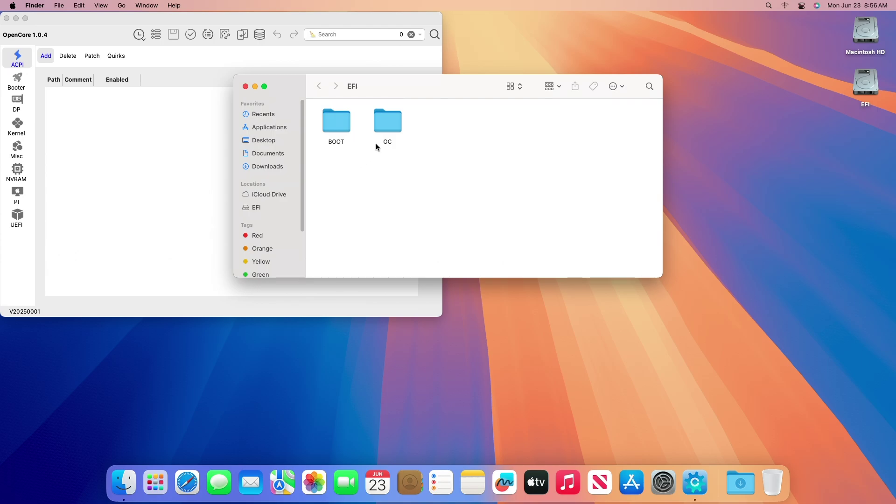
Copy USBPorts.kext from the EFI's OC/Kexts folder to the desktop, and close the folder window and OCAuxiliaryTools.
double_click(387, 123)
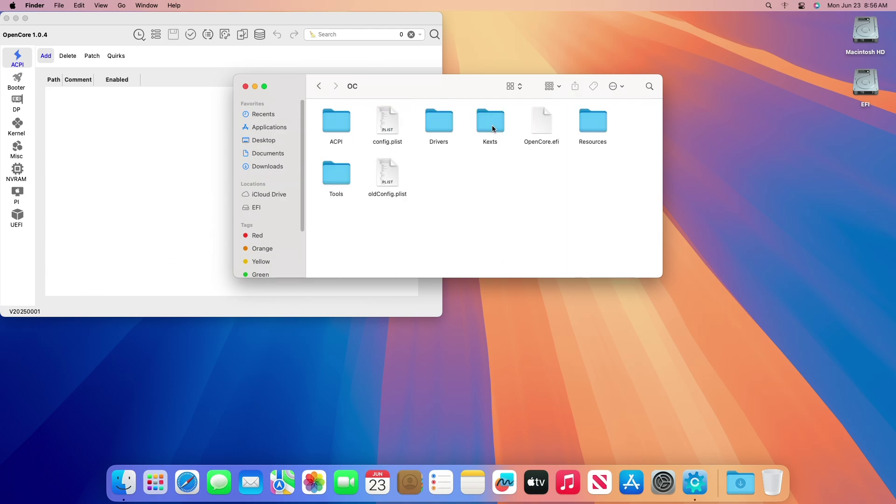
double_click(494, 122)
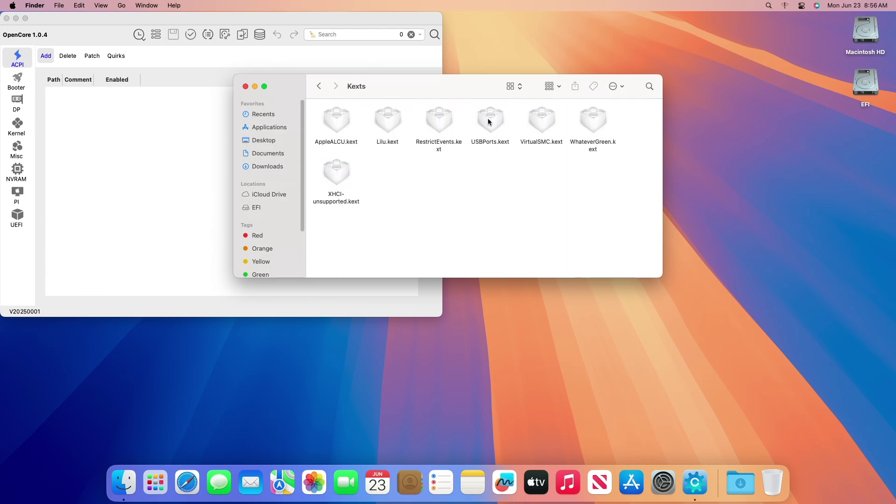
click(488, 122)
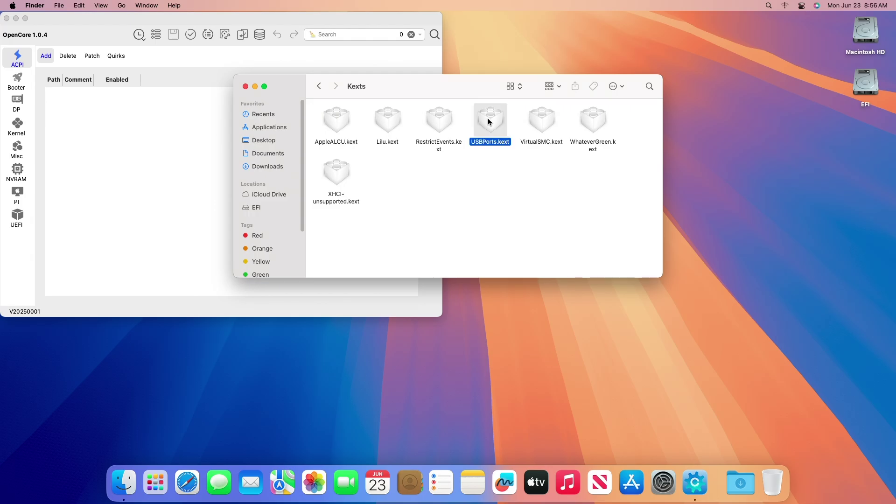
click(715, 200)
key(super+v)
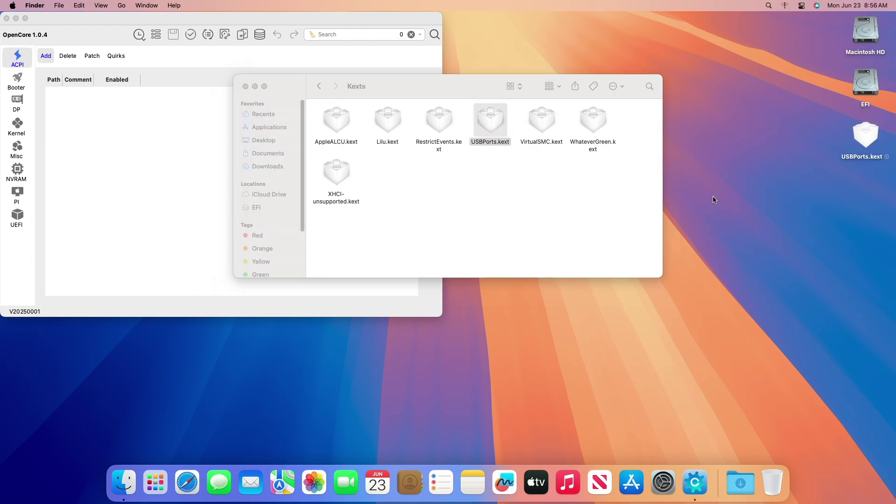
click(467, 172)
click(245, 86)
key(super+q)
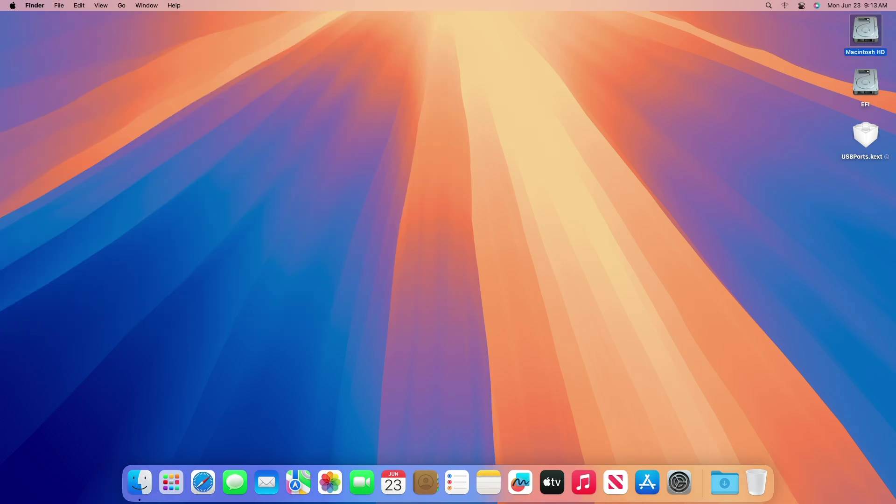
Open Terminal and run xcode-select --install to request the command line developer tools.
key(super+space)
text(terminal)
key(Return)
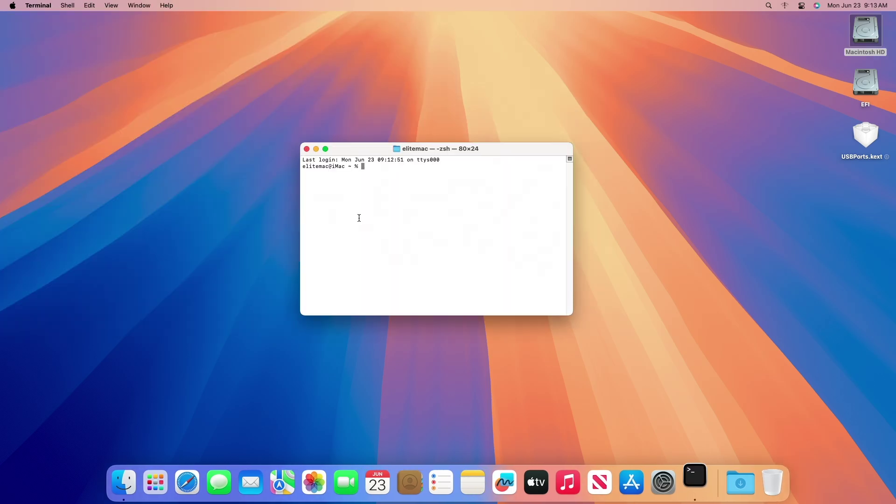
text(xco)
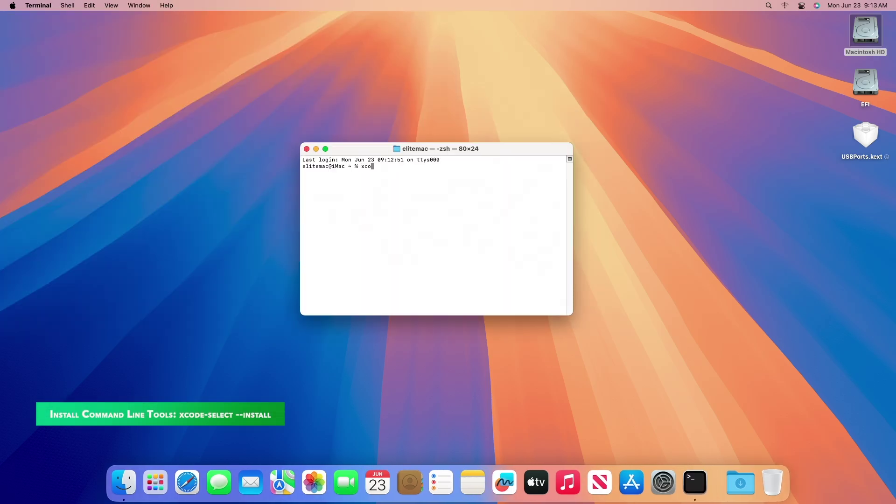
text(de-select --install)
key(Return)
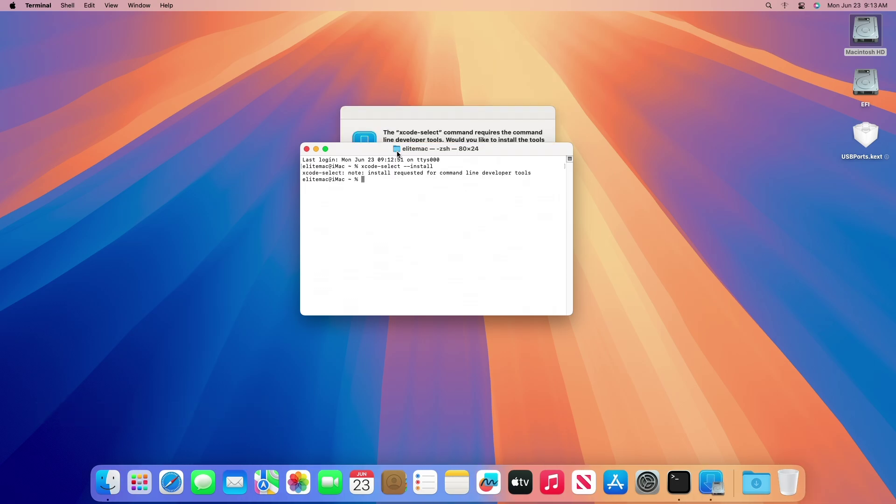
Bring the command line developer tools installer to the front and install the tools.
click(469, 120)
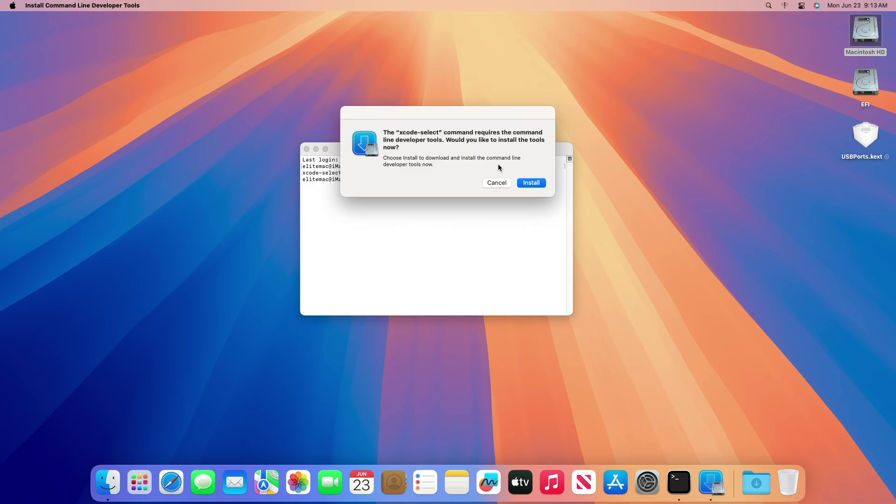
click(523, 183)
click(566, 289)
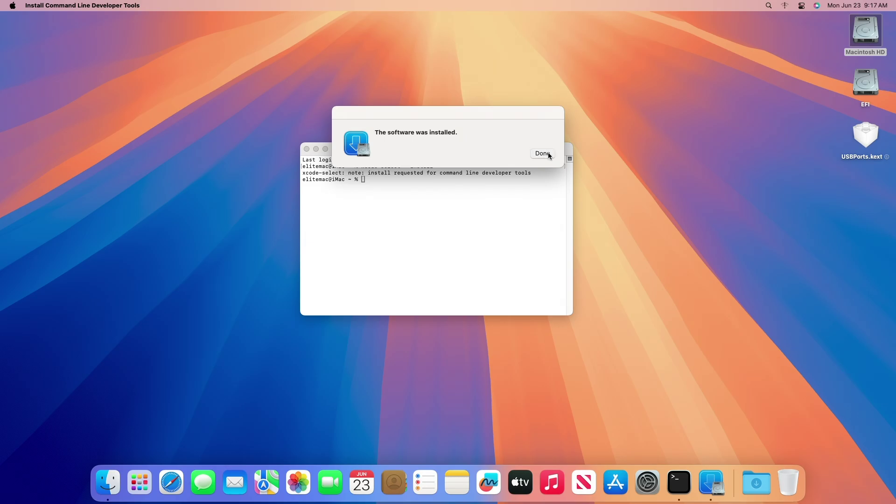
click(543, 154)
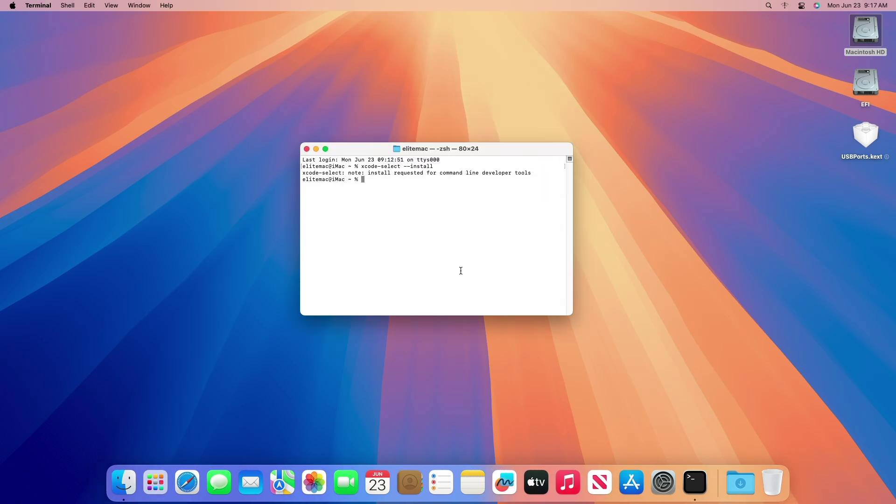
text(git clon)
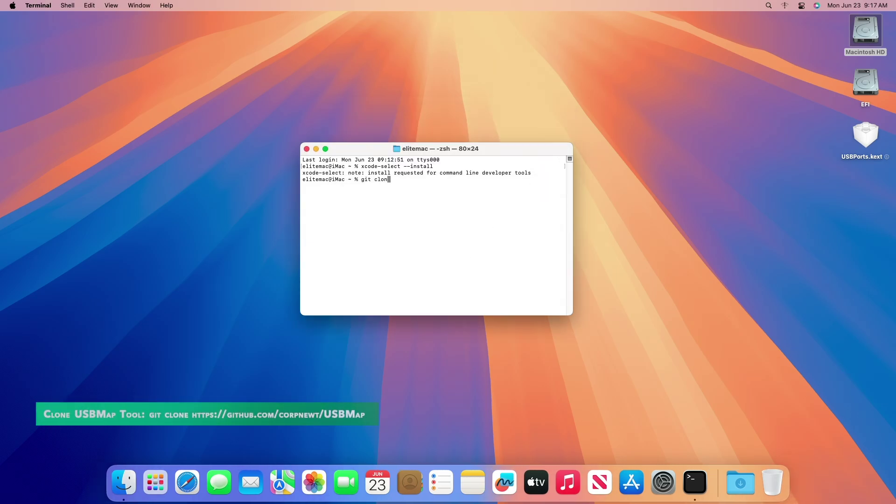
text(e https:)
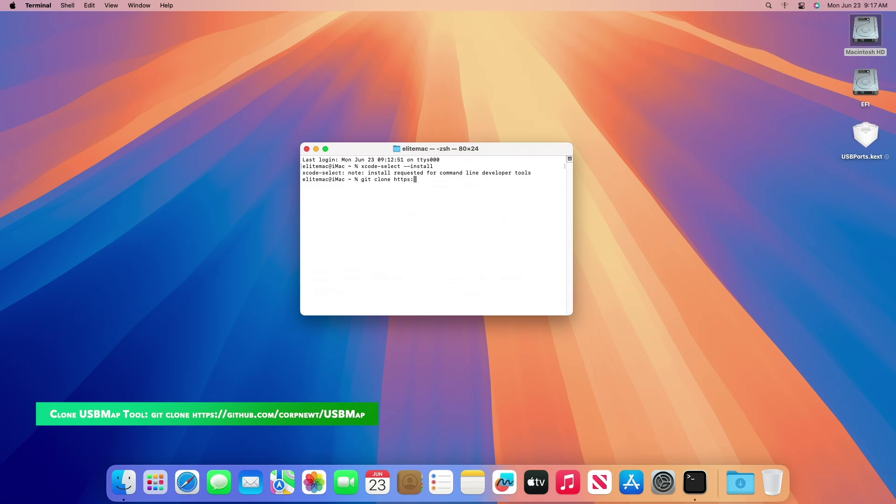
text(//github.com/corpnewt/USBMap)
key(Return)
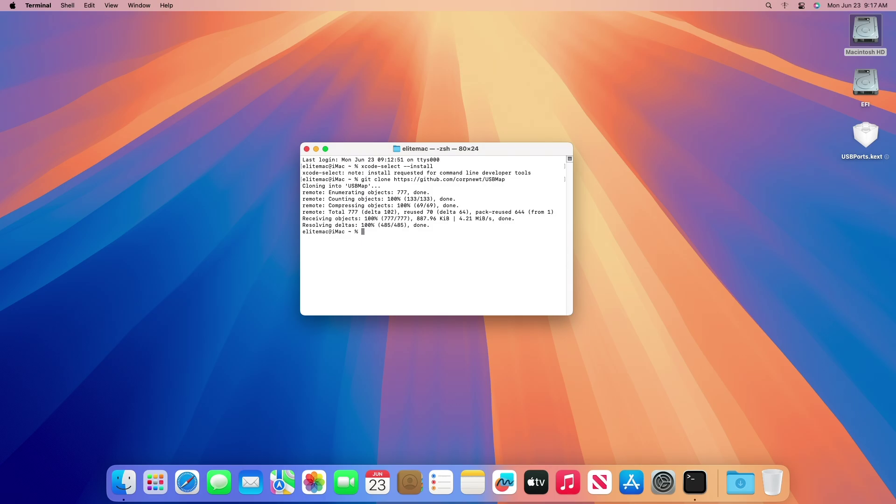
Change into the USBMap folder and make USBMapInjectorEdit.command executable with chmod +x.
text(cd USBMap)
key(Return)
text(chmod )
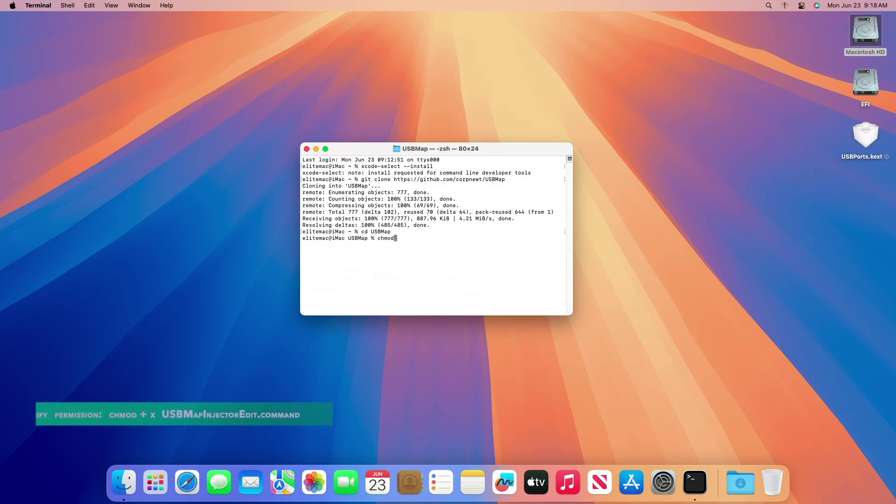
text(+x )
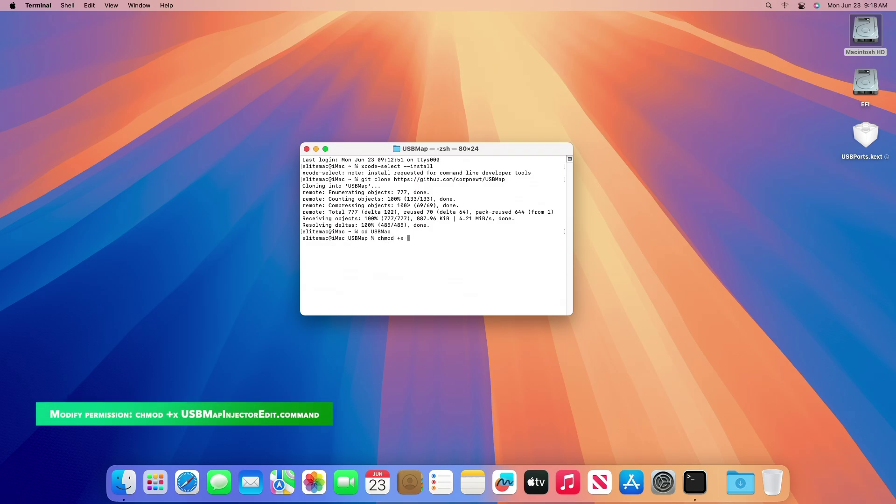
text(USBMapInjectorEdit.command)
key(Return)
Run ./USBMapInjectorEdit.command from the USBMap folder.
text(.)
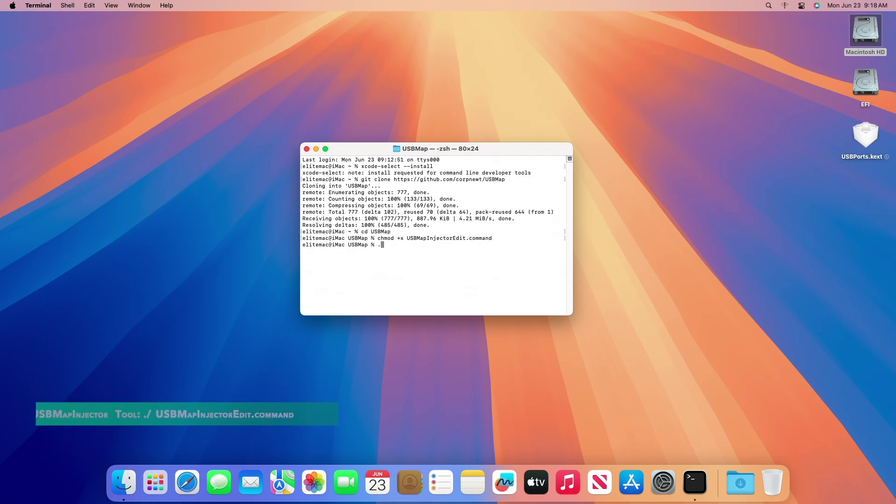
text(/USB)
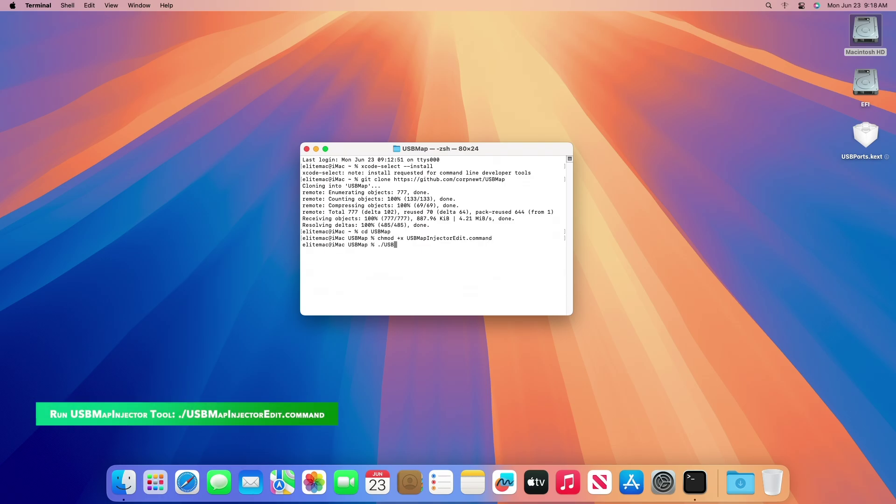
text(MapInjectorEdit.command)
key(Return)
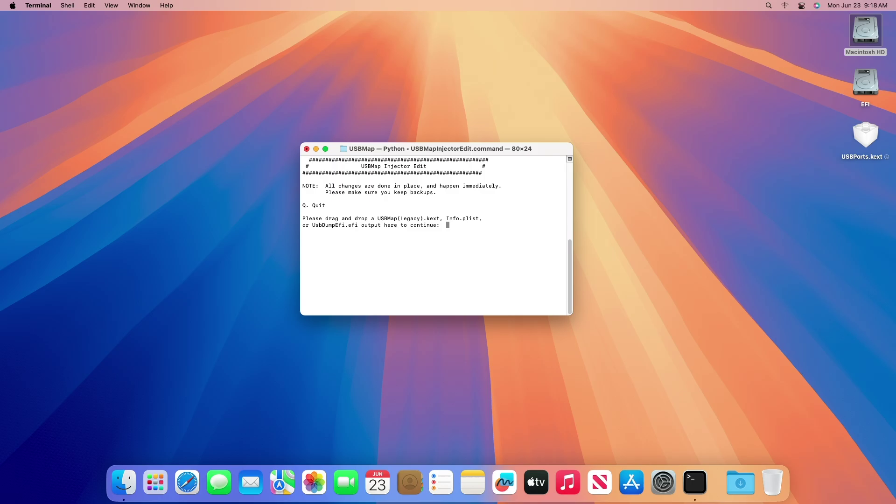
Load USBPorts.kext from the EFI partition's EFI/OC/Kexts folder into USBMap Injector Edit, closing the folder window.
double_click(865, 83)
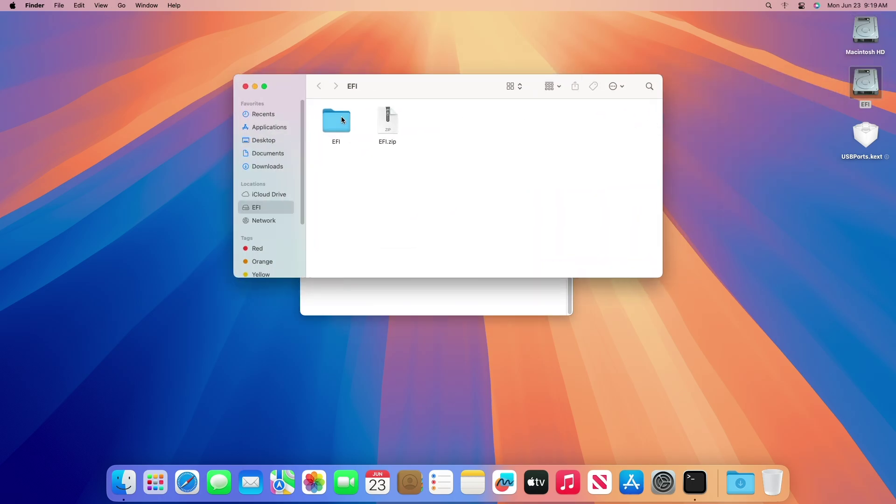
double_click(342, 120)
double_click(401, 124)
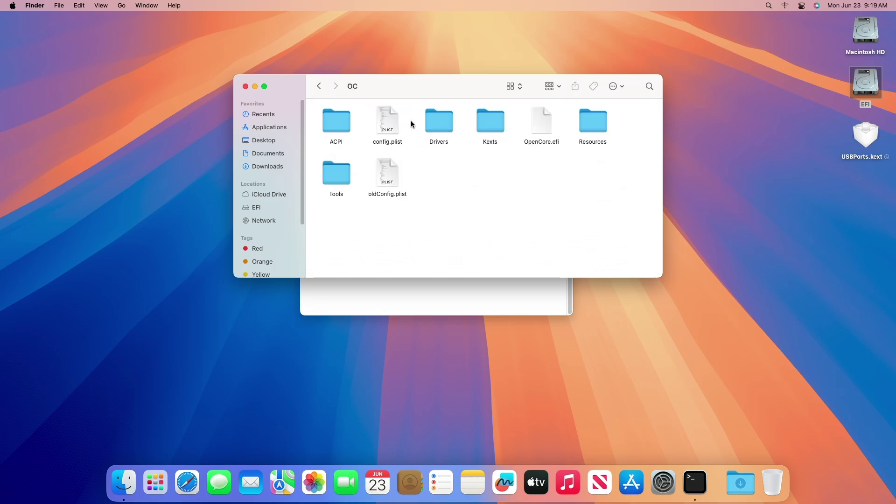
double_click(491, 125)
drag(489, 125, 420, 301)
click(245, 87)
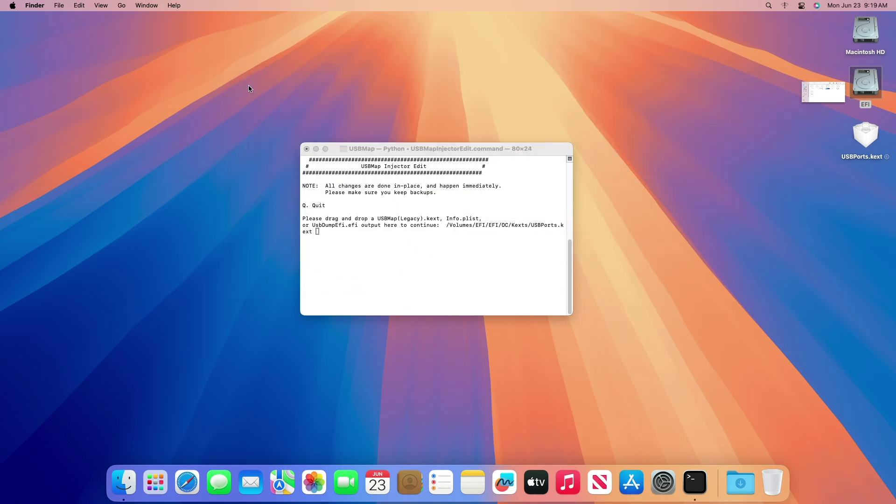
click(438, 264)
key(Return)
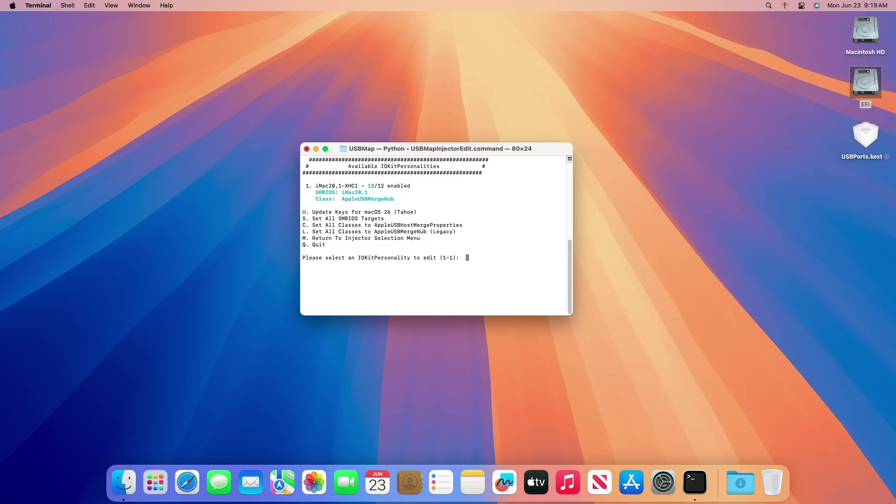
Update the kext's keys for macOS 26 (Tahoe), set all classes to AppleUSBHostMergeProperties, and quit the tool and Terminal.
text(U)
key(Return)
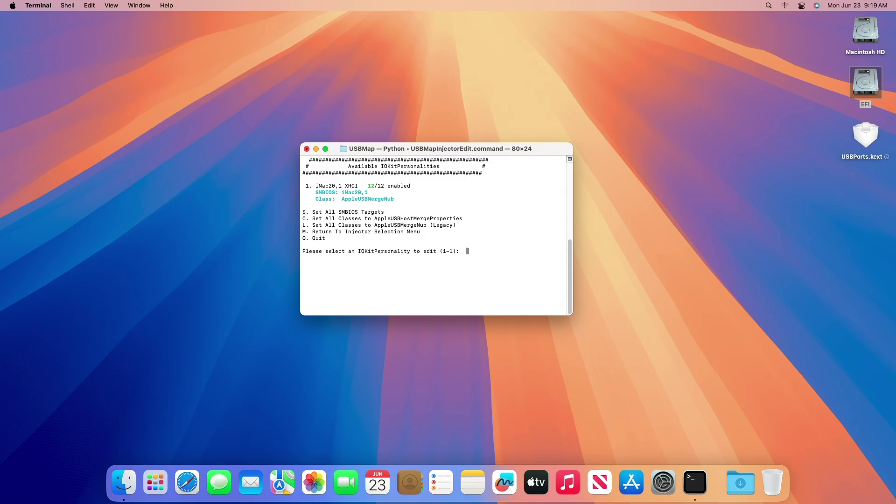
text(C)
key(Return)
text(Q)
key(Return)
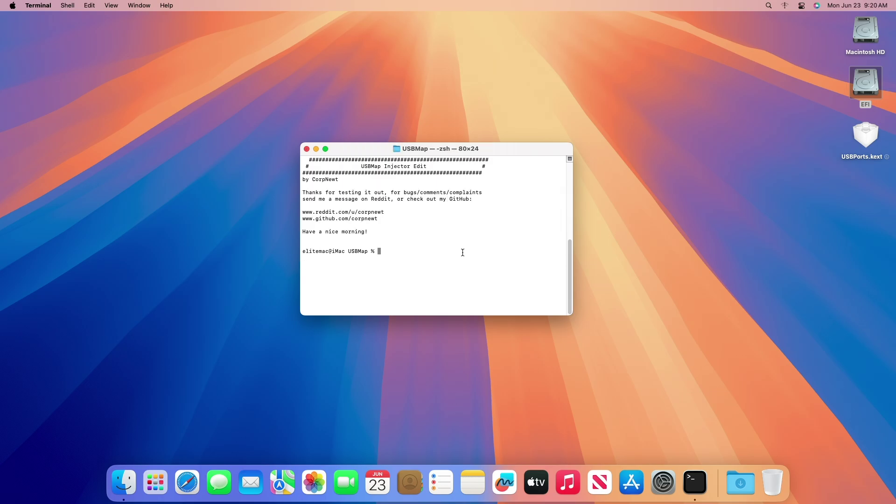
key(super+q)
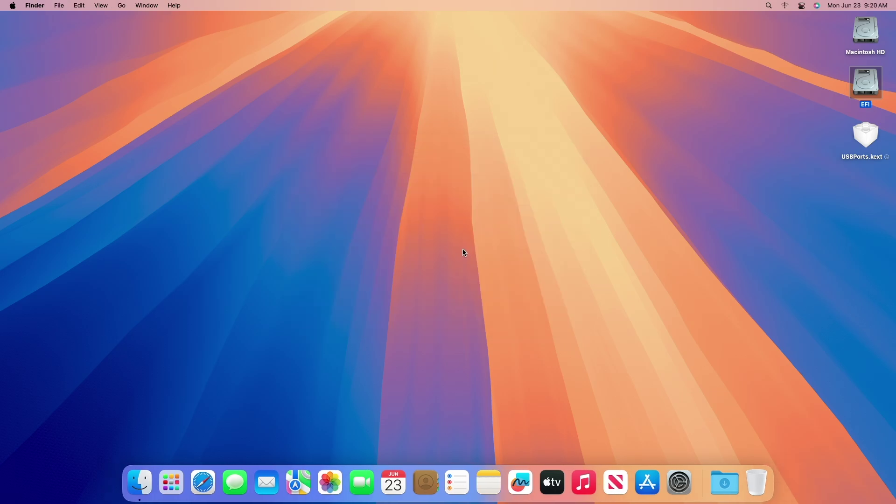
click(607, 209)
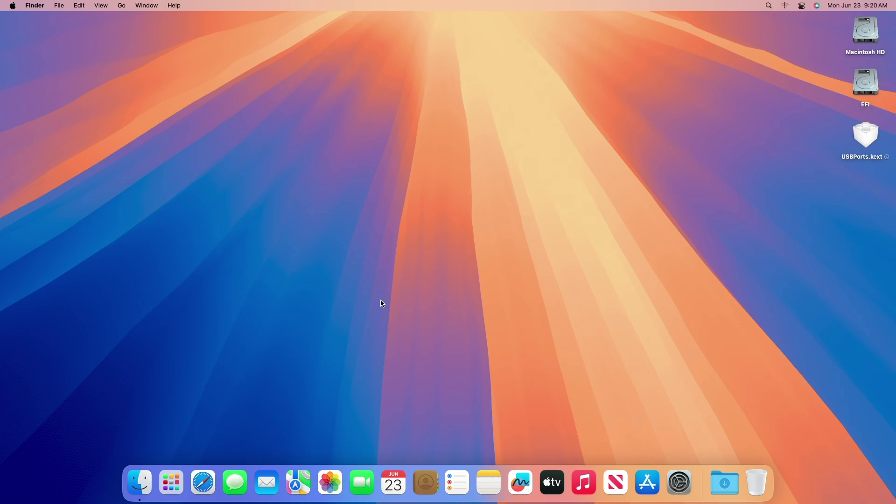
Open the internal EFI partition, select its EFI folder and close the folder window.
double_click(867, 88)
click(345, 116)
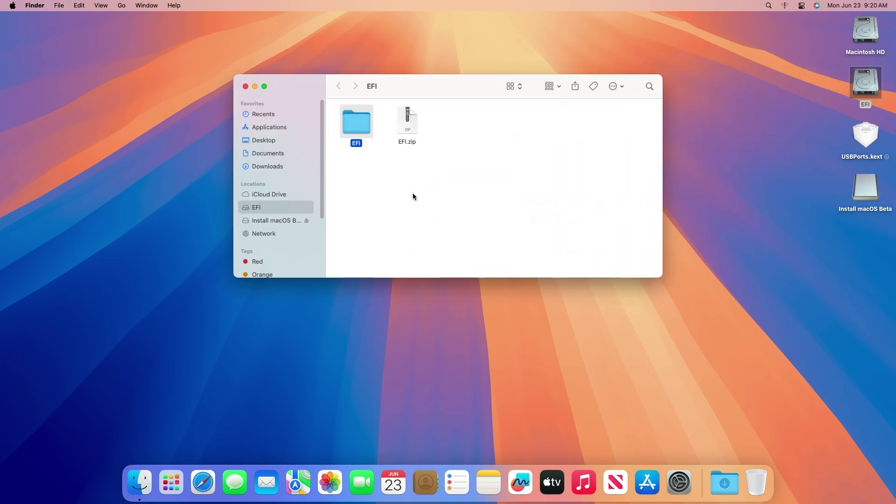
click(244, 87)
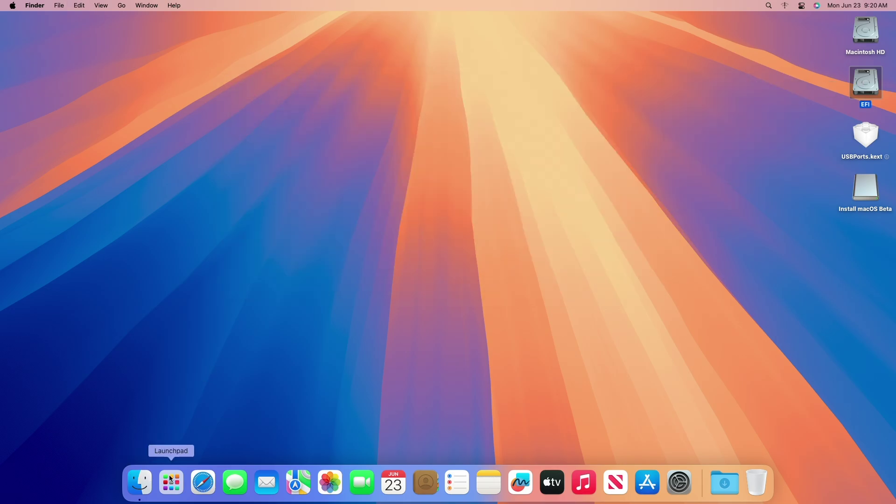
Open Hackintool and display its disks list.
click(171, 483)
click(645, 388)
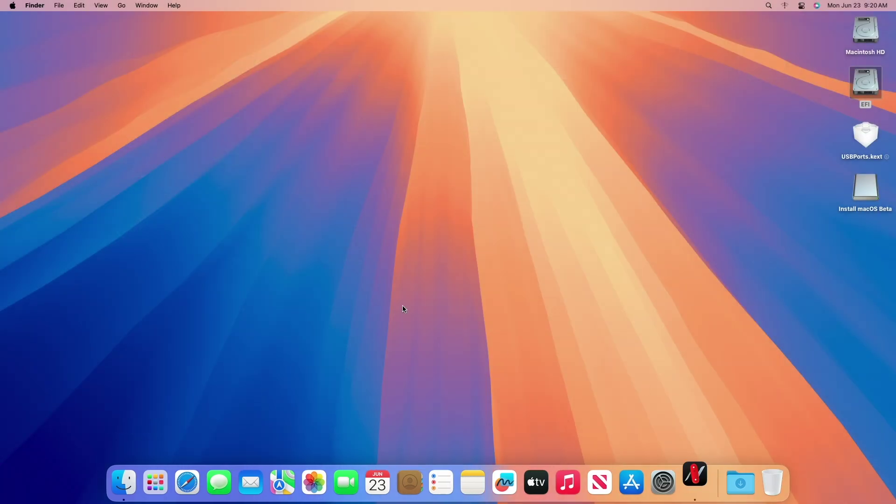
click(523, 112)
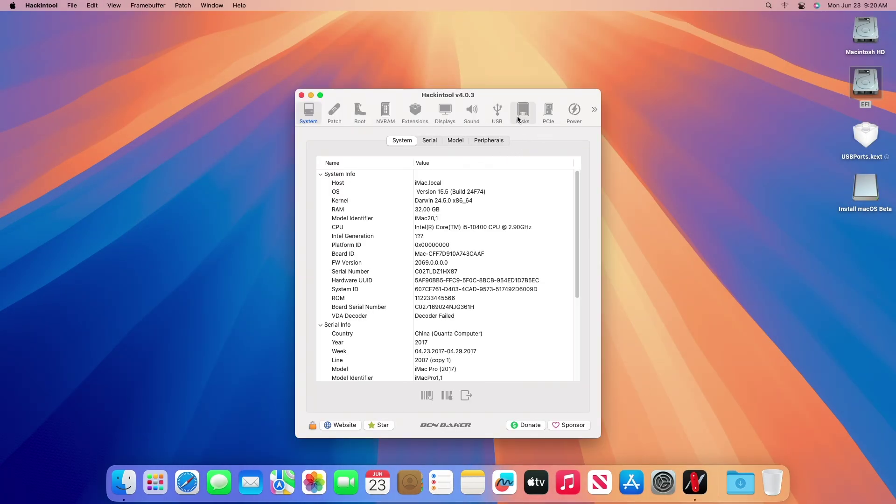
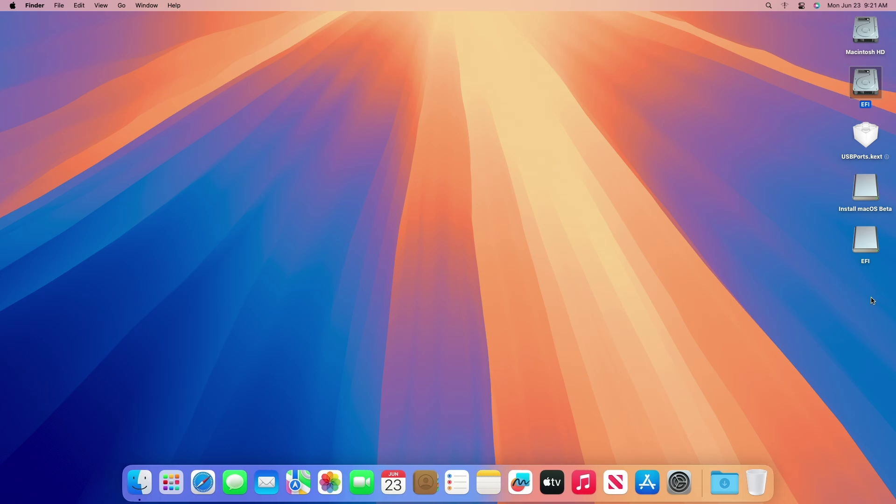
Eject the Install macOS Beta volume together with both mounted EFI partitions.
drag(871, 300, 869, 186)
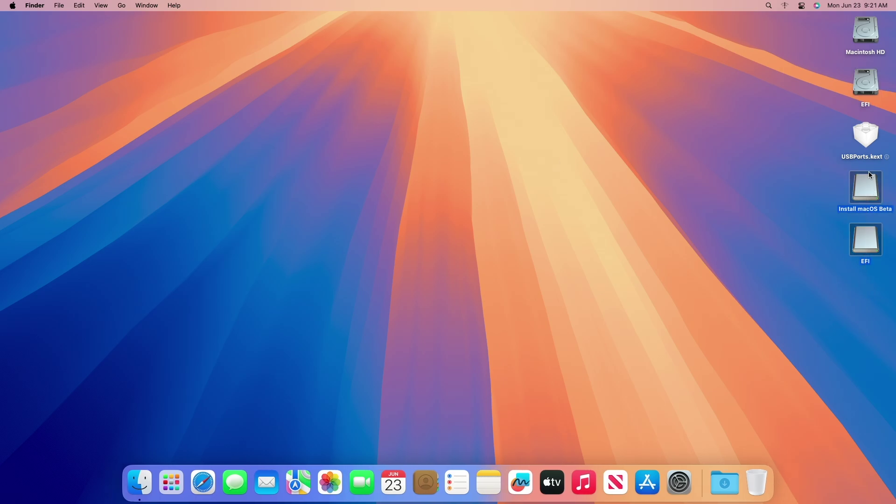
right_click(860, 80)
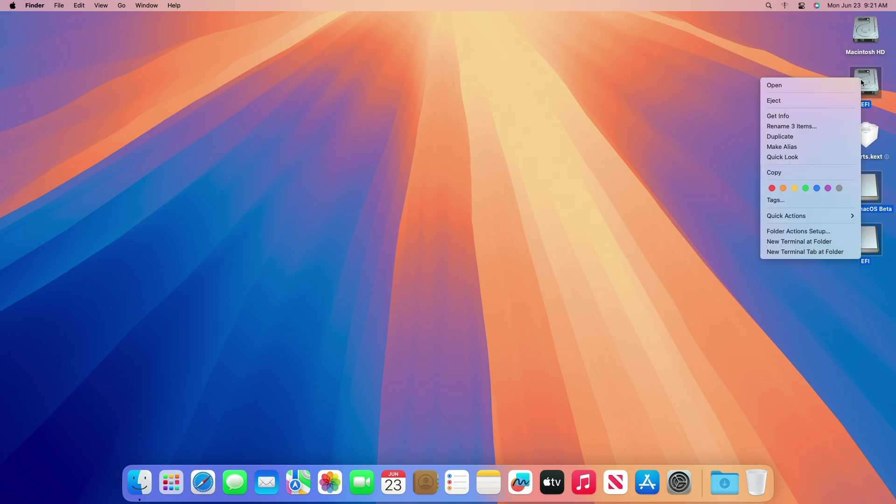
click(803, 103)
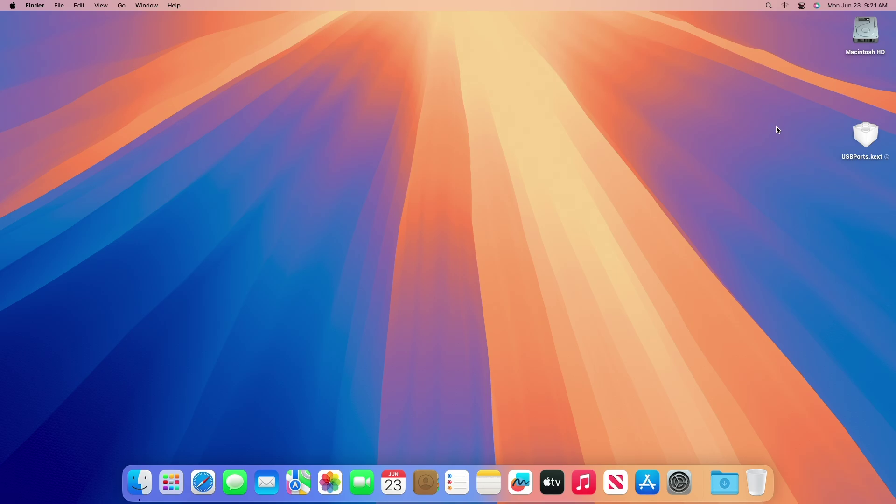
Restart the computer without reopening windows at the next login.
click(3, 4)
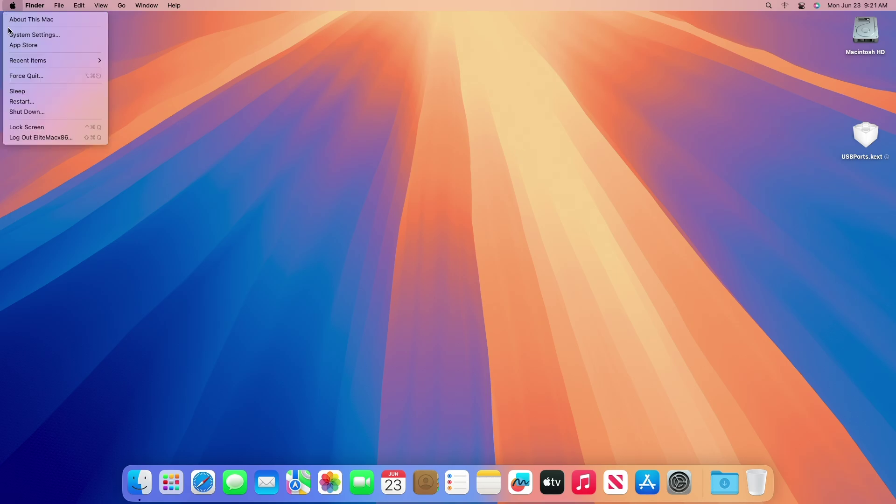
click(29, 101)
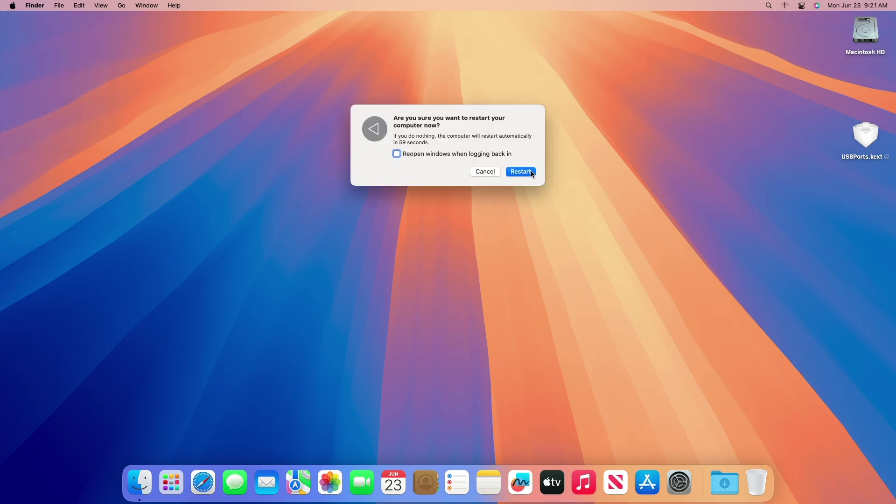
click(531, 171)
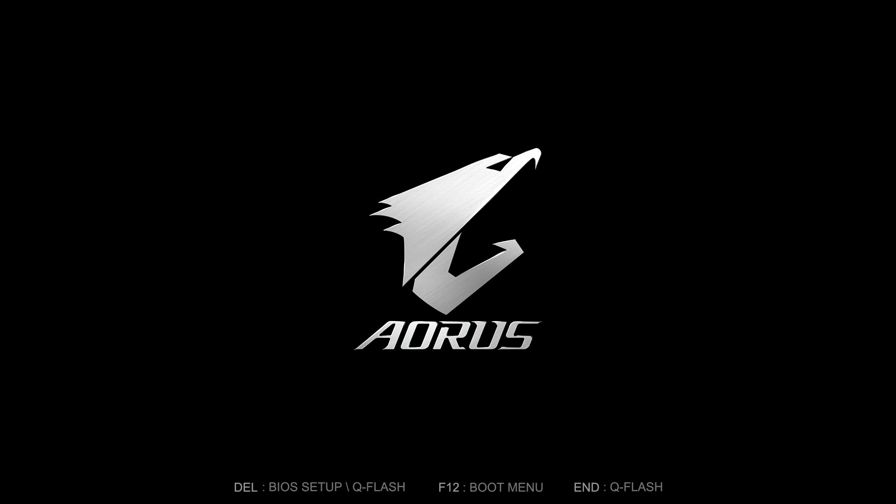
Boot from the UEFI: USB, Partition 1 device and start Install macOS Beta in the OpenCore picker.
key(F12)
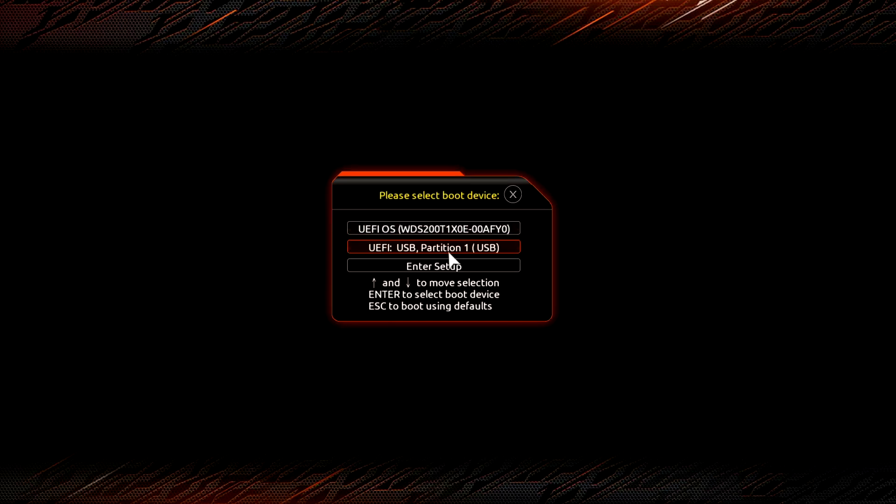
click(448, 250)
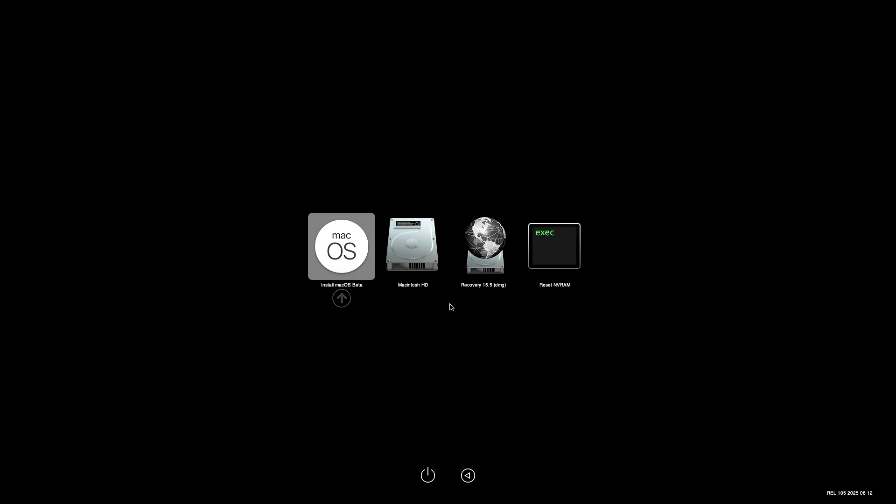
key(Return)
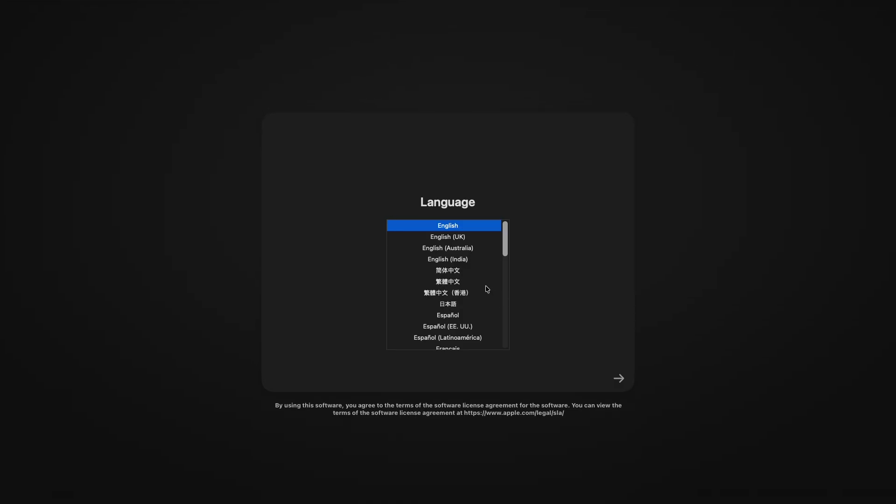
Accept English as the installer language and open Disk Utility from the recovery options.
click(619, 378)
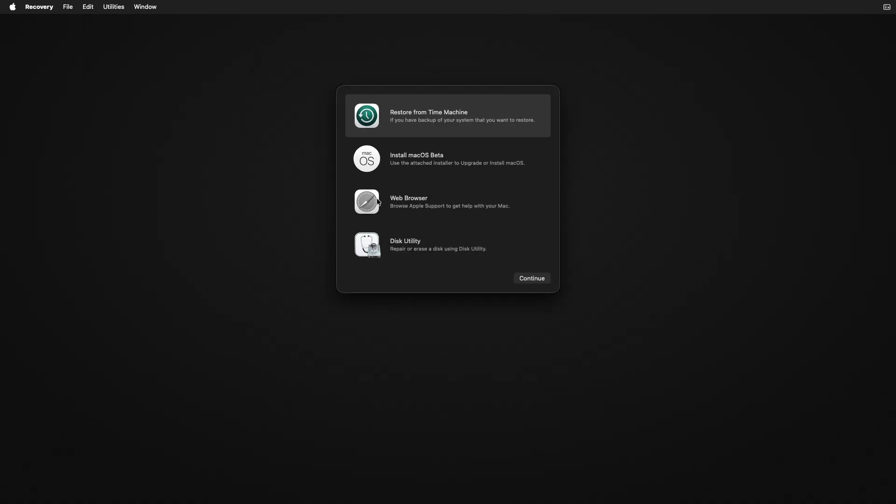
click(441, 249)
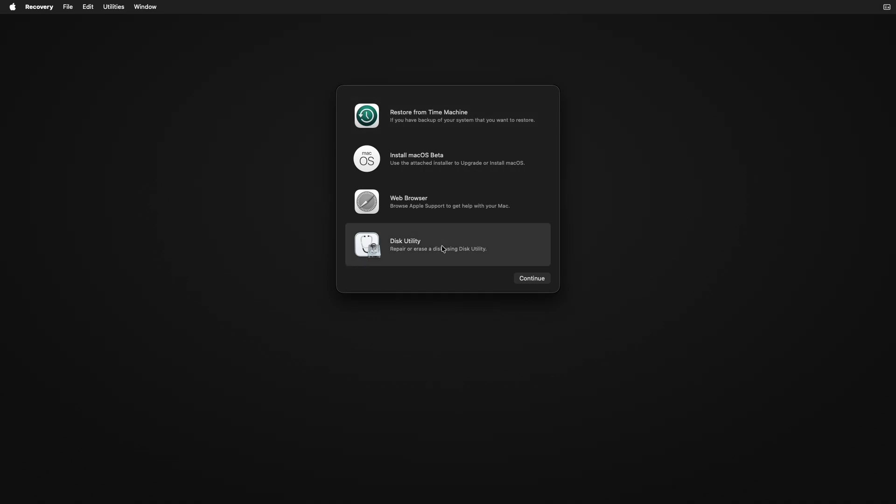
click(523, 279)
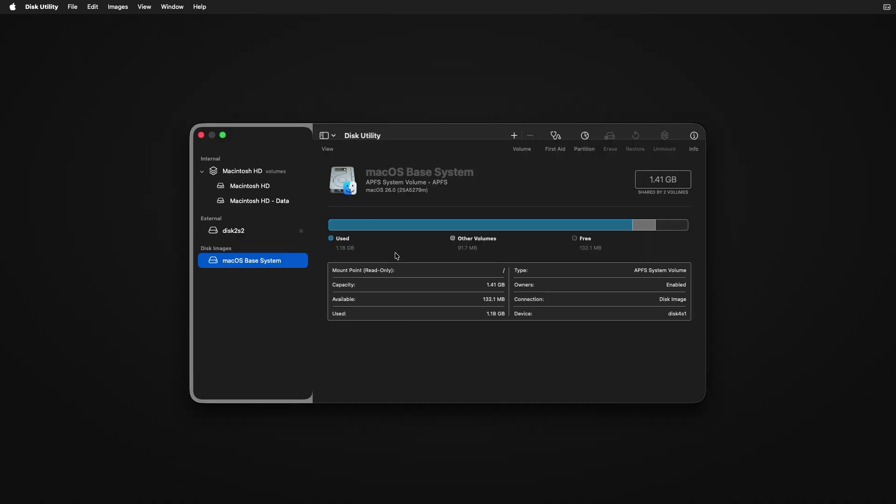